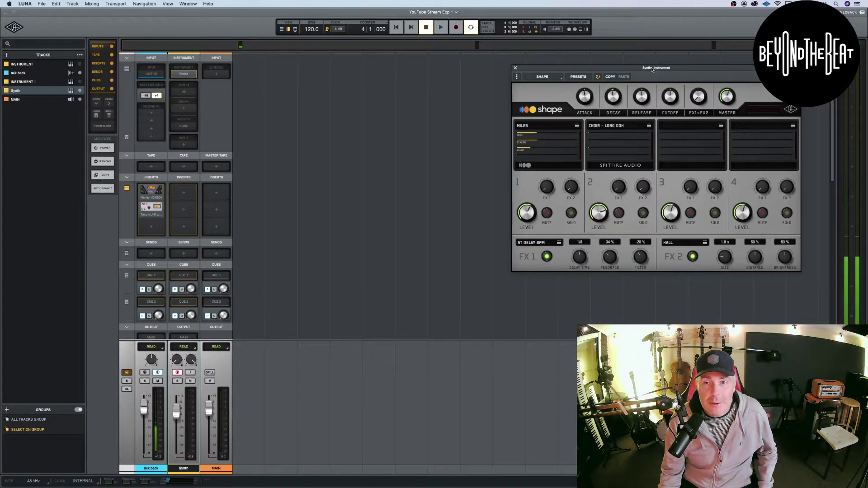
Step: Move the Shape window from the top-right corner to the centre of the screen
left_click_drag(651, 69, 433, 98)
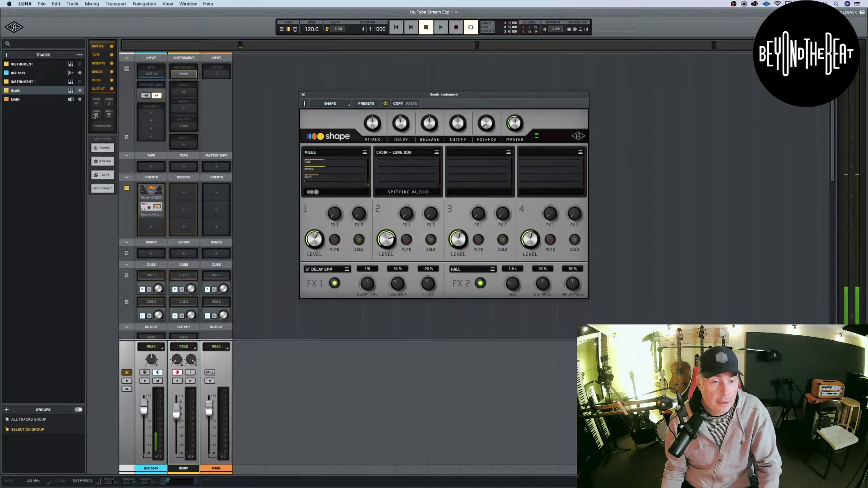
Step: Leave the Synth track disarmed for recording and hide its channel from the mixer
left_click(177, 374)
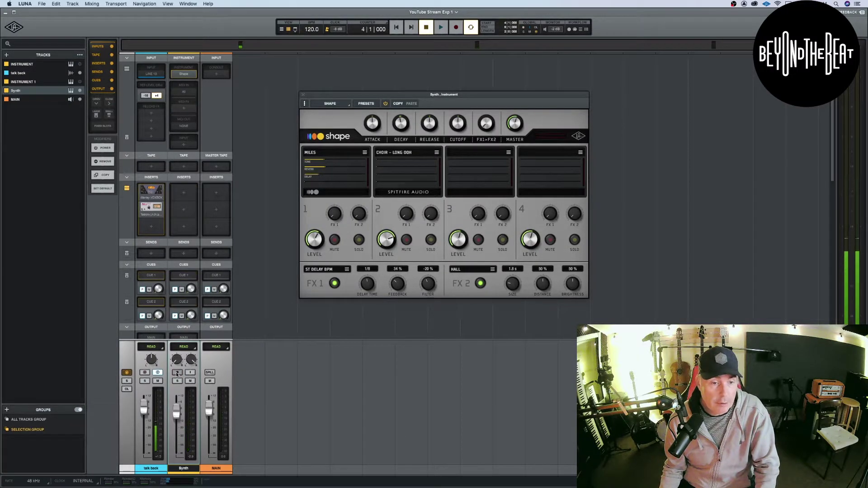
left_click(178, 372)
left_click(177, 373)
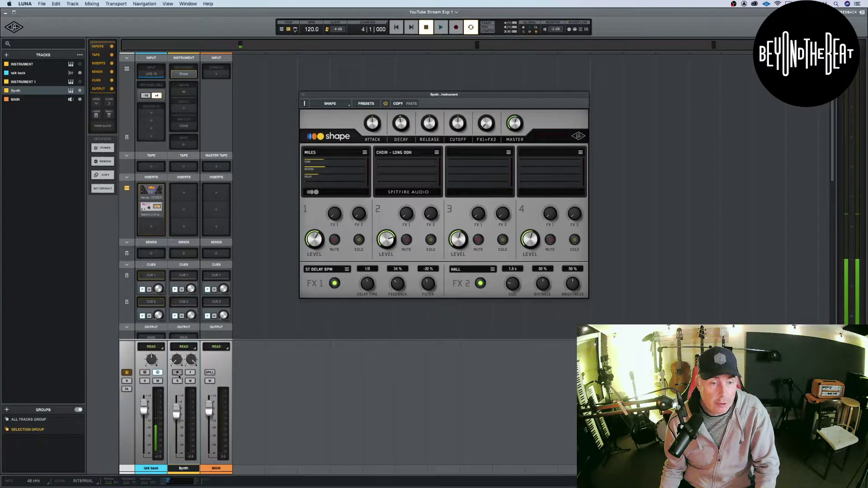
left_click(80, 91)
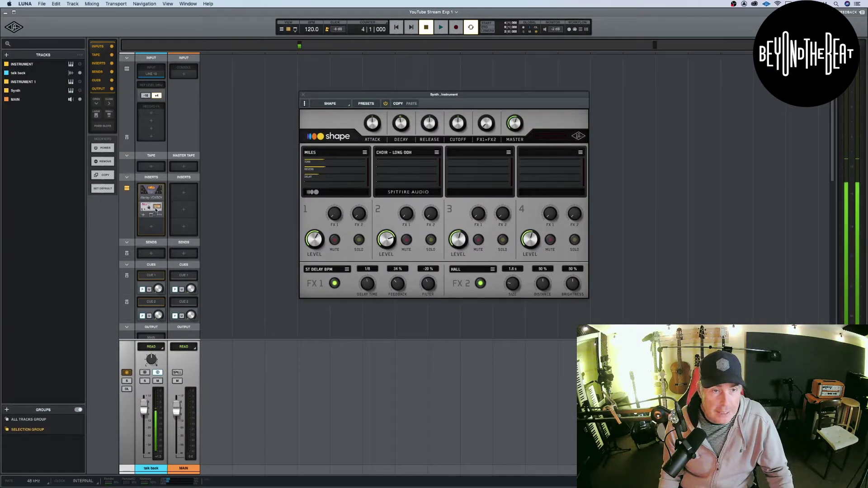
Step: Open the Console mixer from the Dock, look over its inserts, then close it
mouse_move(148, 190)
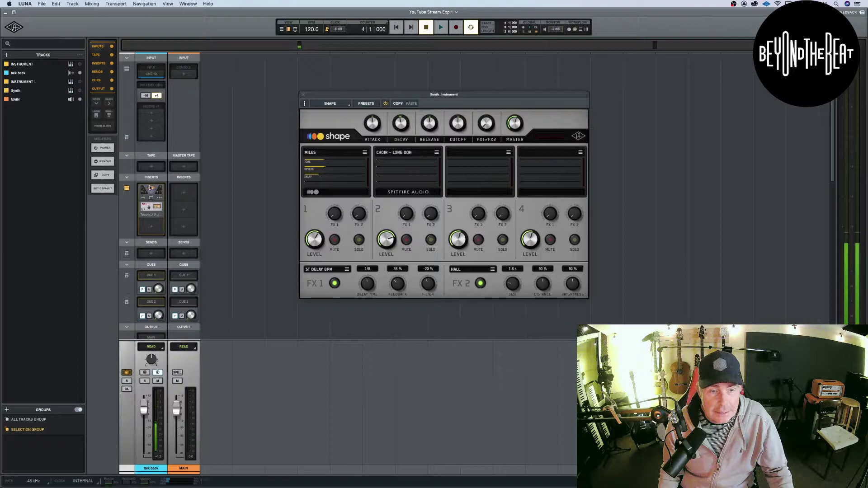
mouse_move(156, 209)
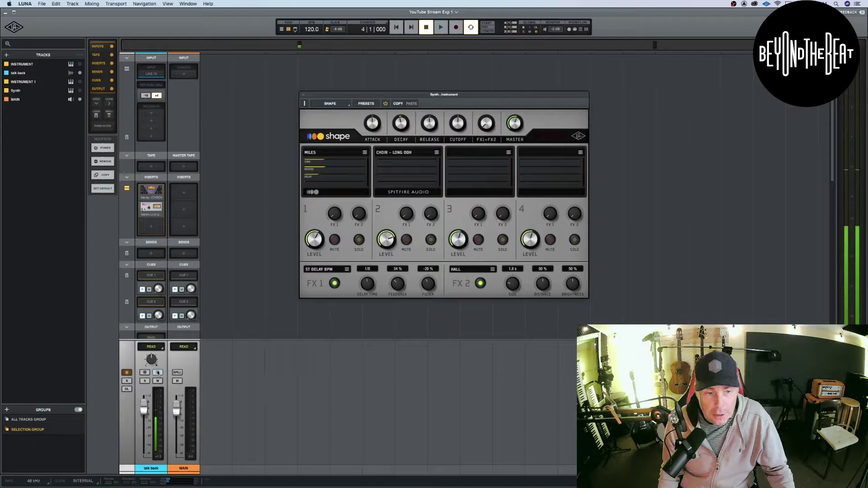
mouse_move(181, 486)
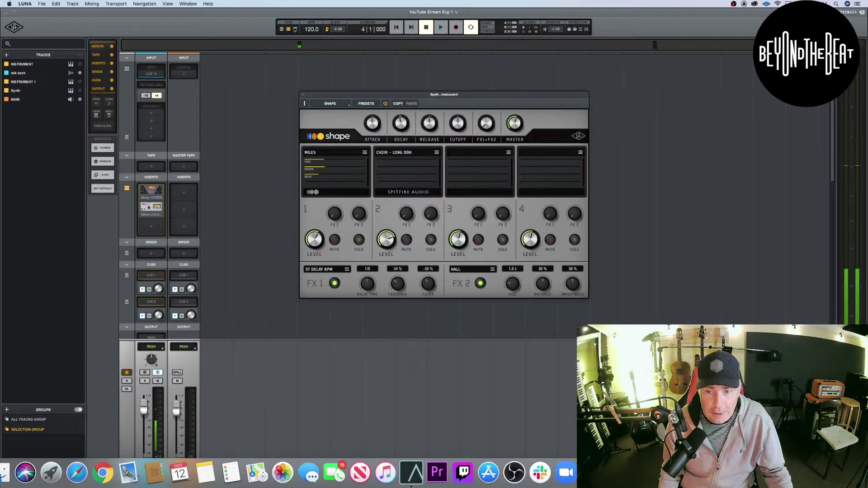
left_click(411, 472)
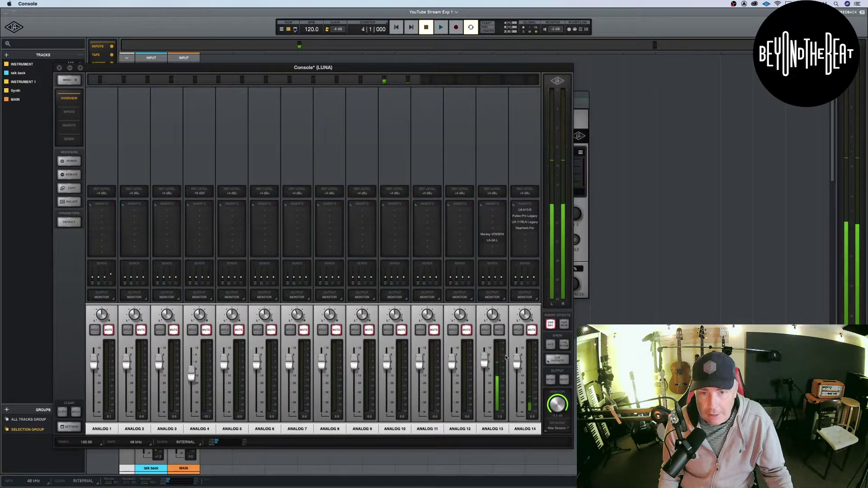
mouse_move(481, 241)
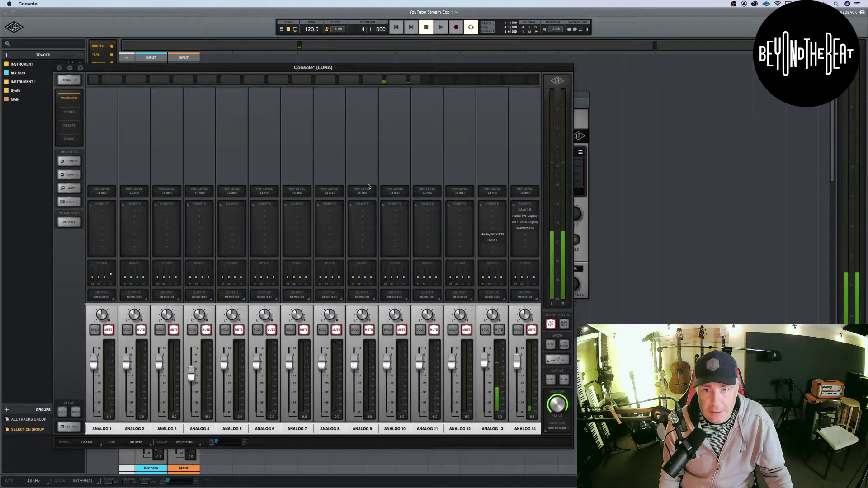
key("super+Tab")
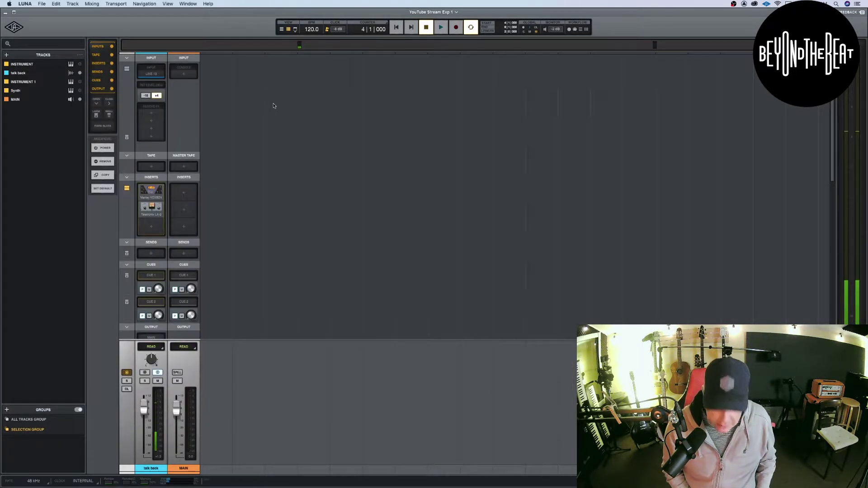
Step: Switch to the timeline, return to bar 1, shrink the loop to bar 1, and open Create New Tracks
key("super+equal")
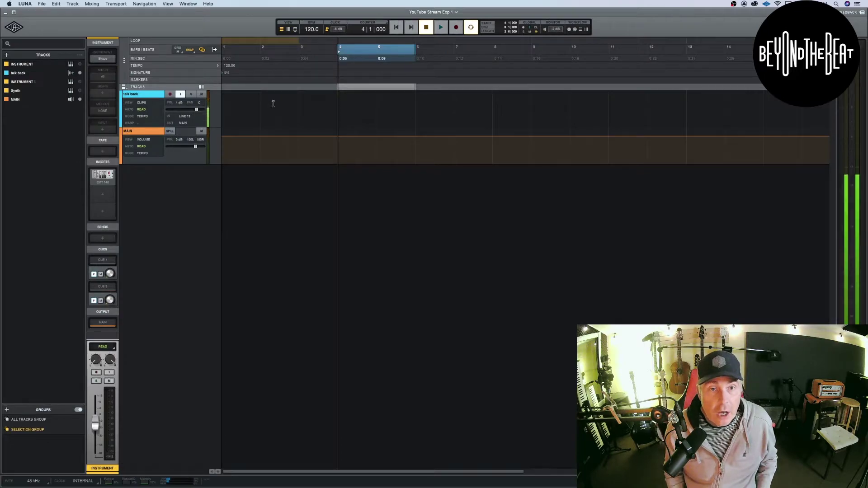
key("Return")
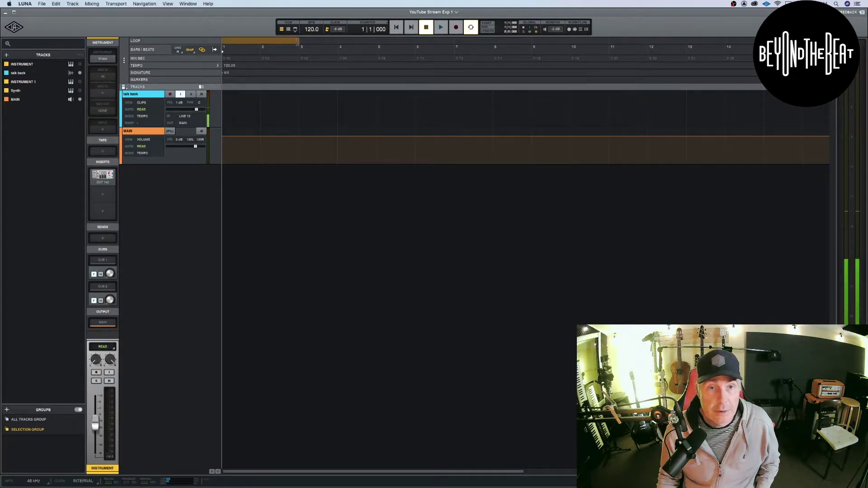
left_click_drag(297, 41, 197, 46)
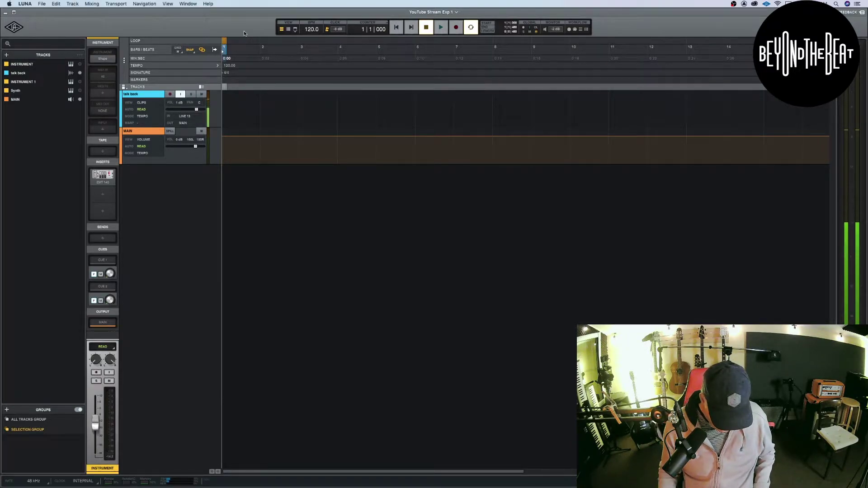
key("super+shift+n")
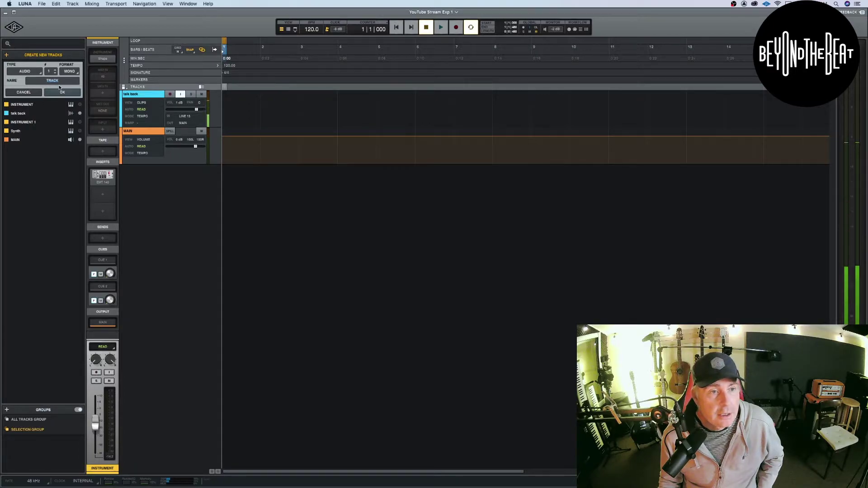
Step: Choose the Instrument track type with Shape and create the Instrument 2 track
left_click(36, 72)
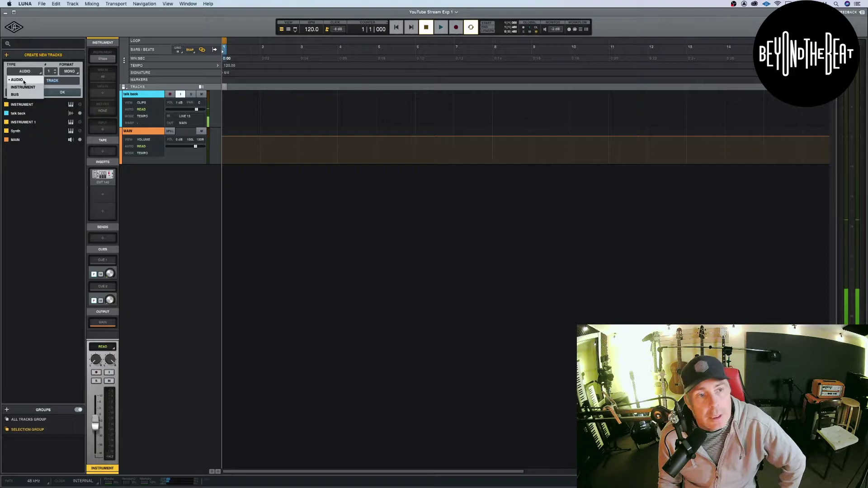
left_click(21, 86)
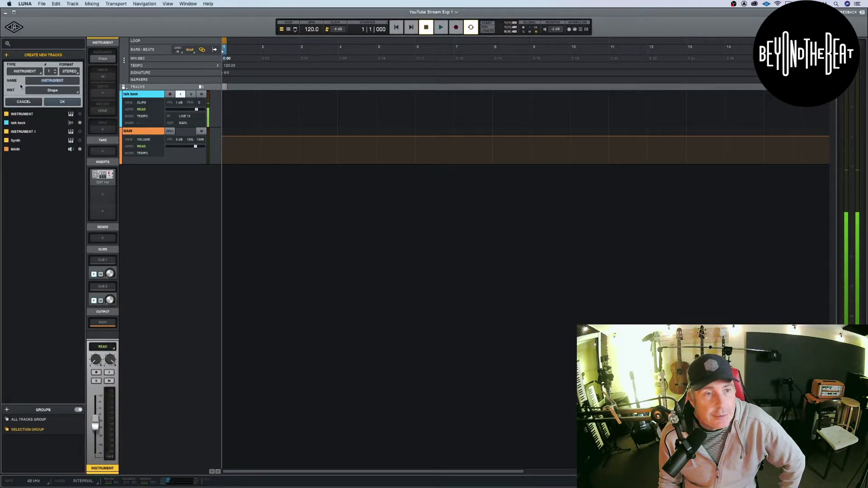
left_click(64, 102)
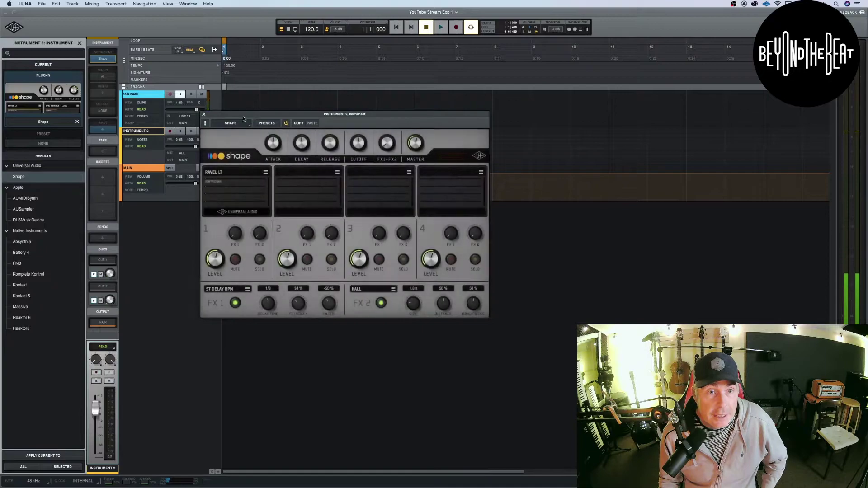
Step: Rename the INSTRUMENT 2 track to 'synth 2' and move its Shape window up below the rulers
left_click_drag(226, 116, 338, 255)
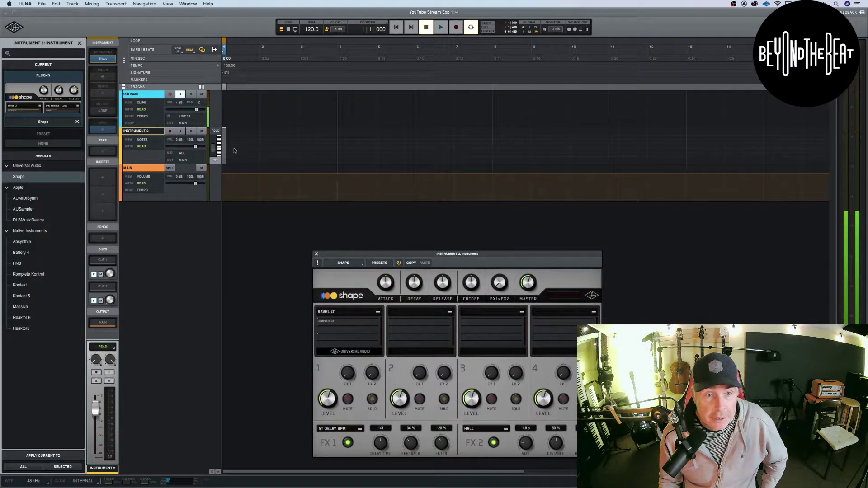
left_click(136, 131)
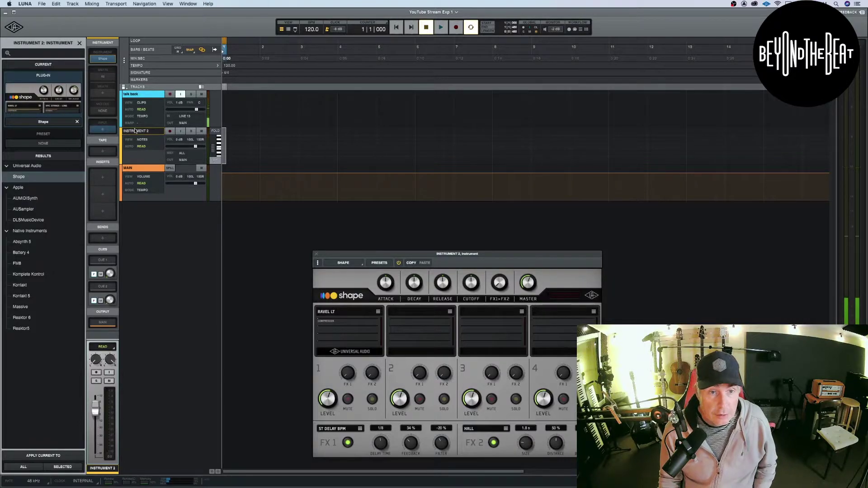
double_click(135, 131)
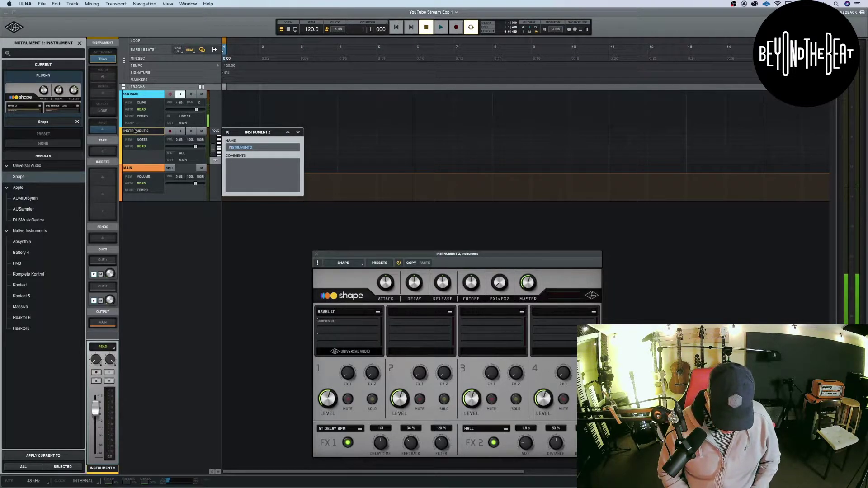
type("synth")
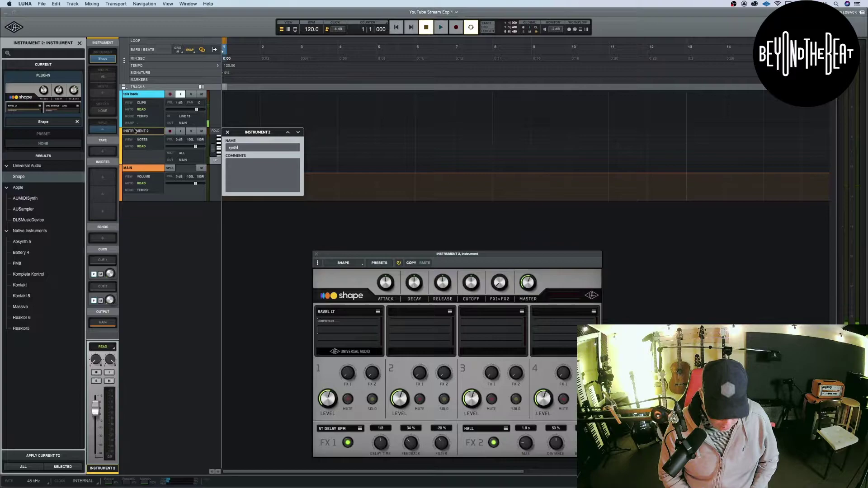
key("Return")
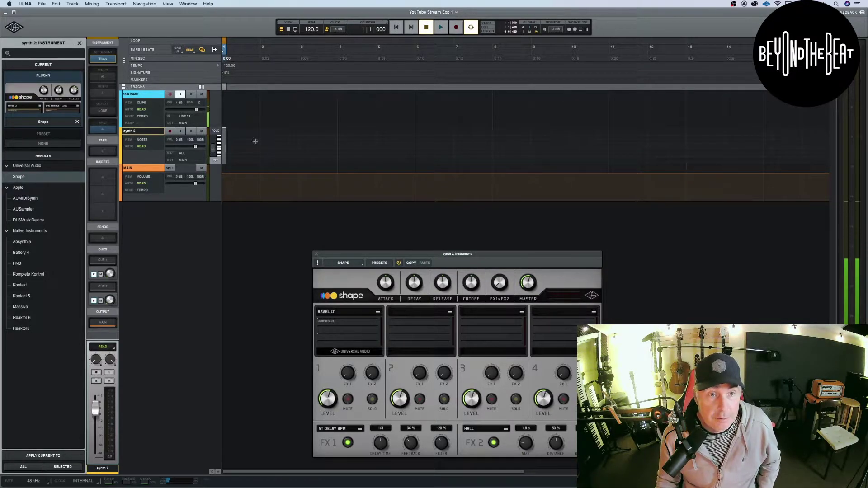
left_click_drag(397, 254, 355, 76)
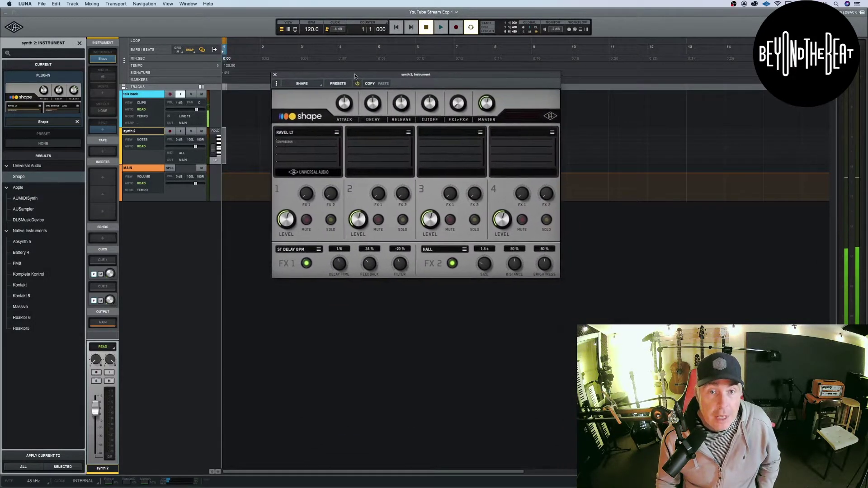
Step: Nudge the synth 2 Shape window slightly down and to the right
left_click_drag(418, 83, 431, 108)
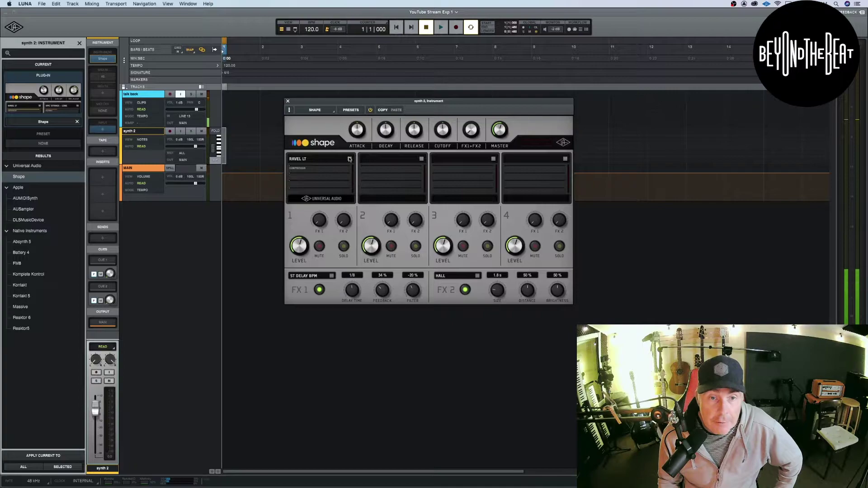
Step: Audition the Reed A LT, Soft Piano and Tine MK1 LT keys sounds for Part 1
left_click(349, 159)
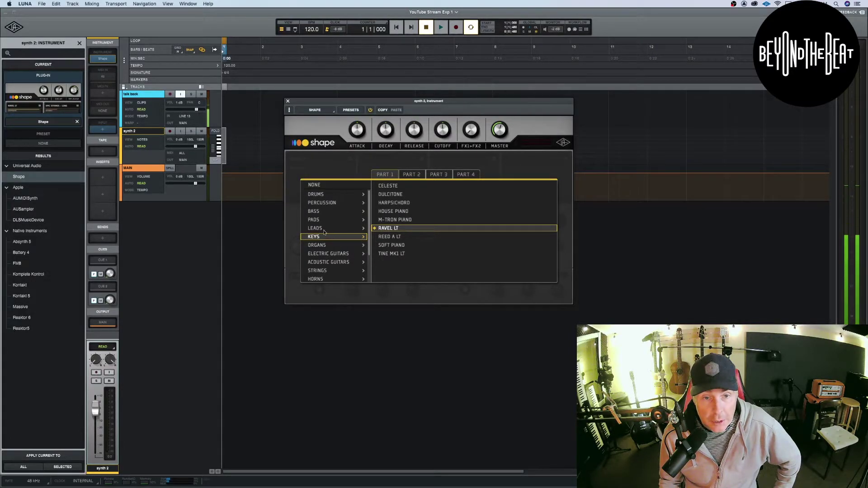
mouse_move(320, 230)
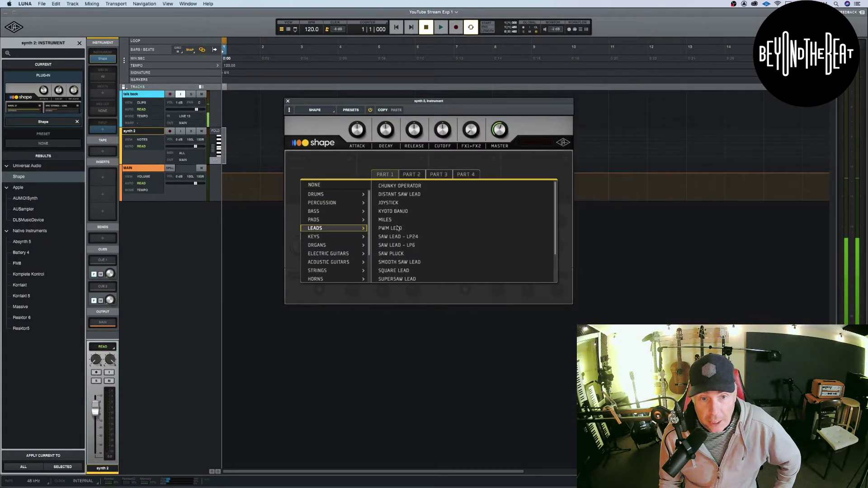
mouse_move(367, 236)
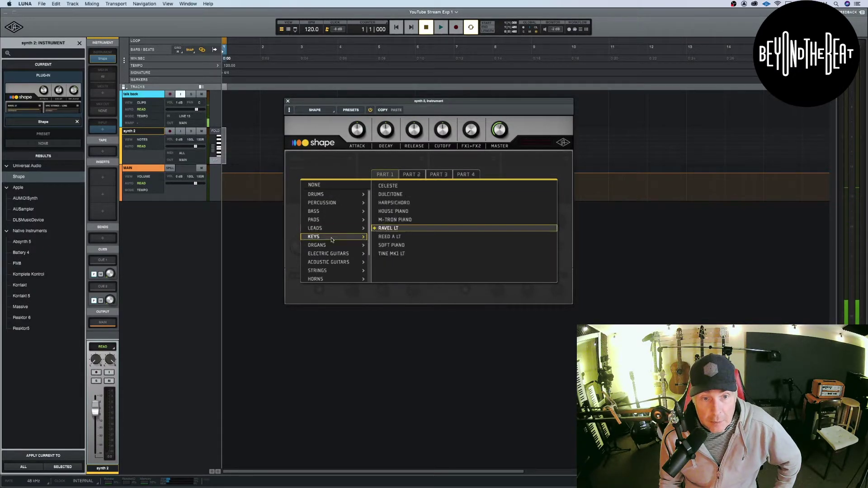
left_click(394, 237)
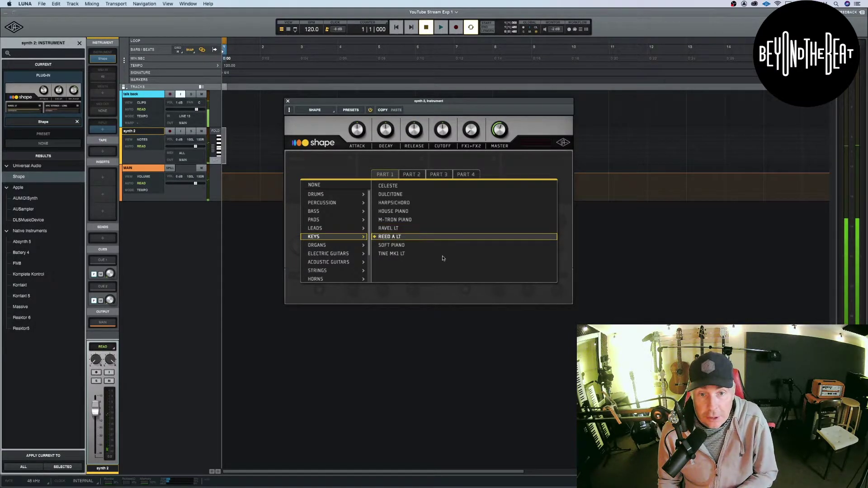
left_click(395, 247)
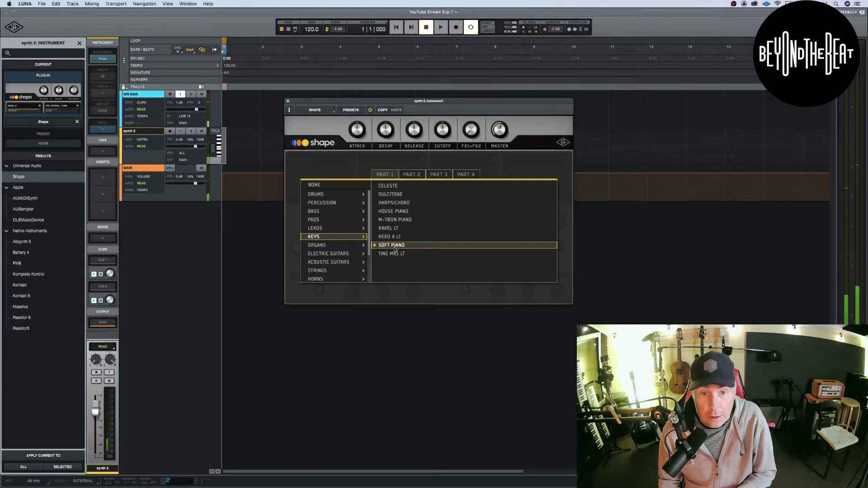
left_click(395, 254)
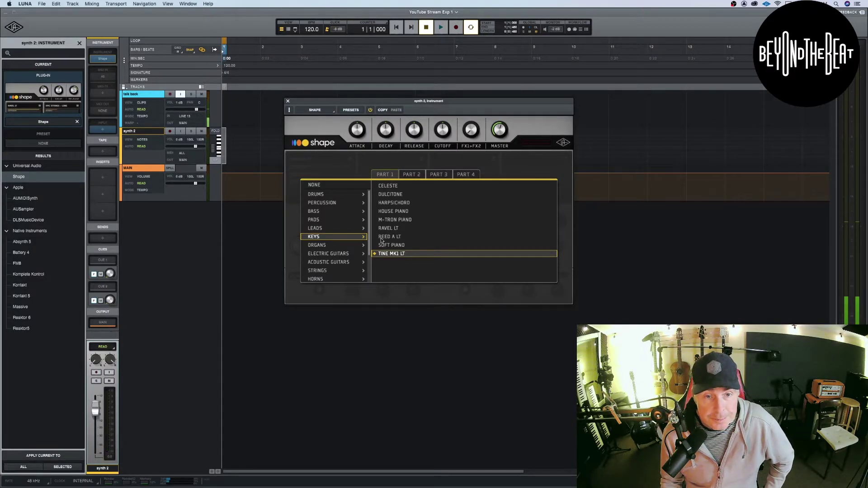
Step: Try the RAP KIT and DWD KIT 16 - SNARE drums, then browse Percussion and Bass presets
left_click(334, 194)
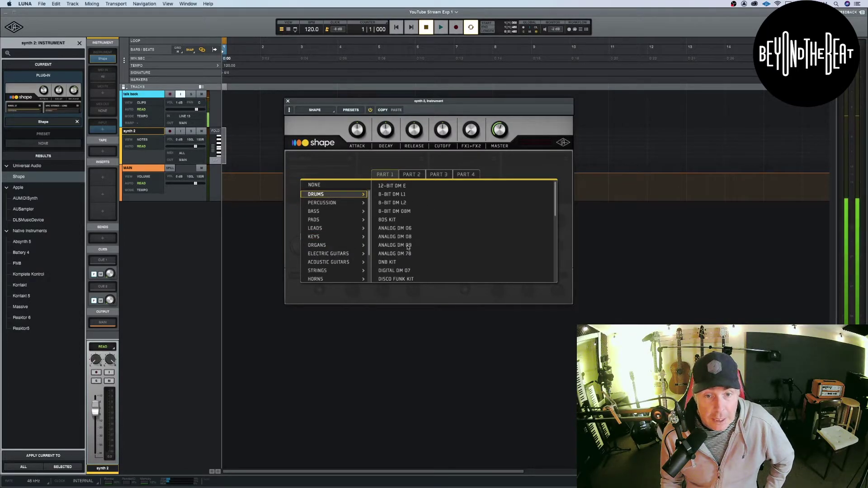
scroll(409, 246, "down", 10)
scroll(408, 246, "up", 2)
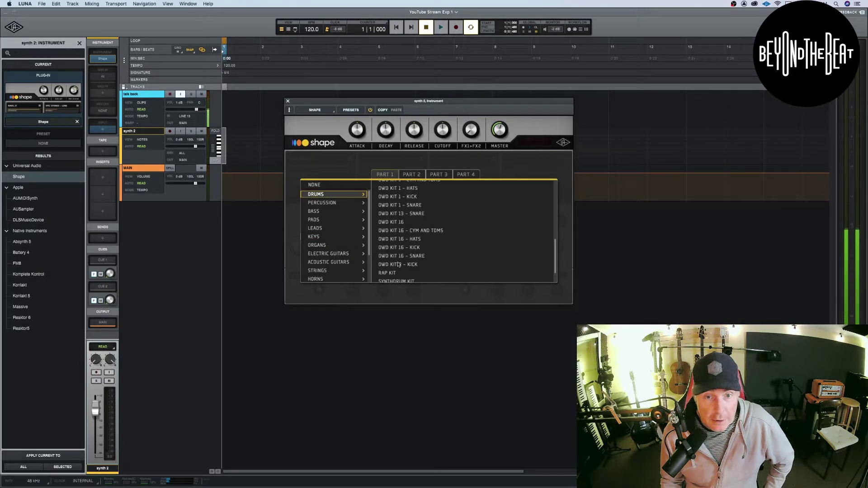
scroll(401, 260, "down", 2)
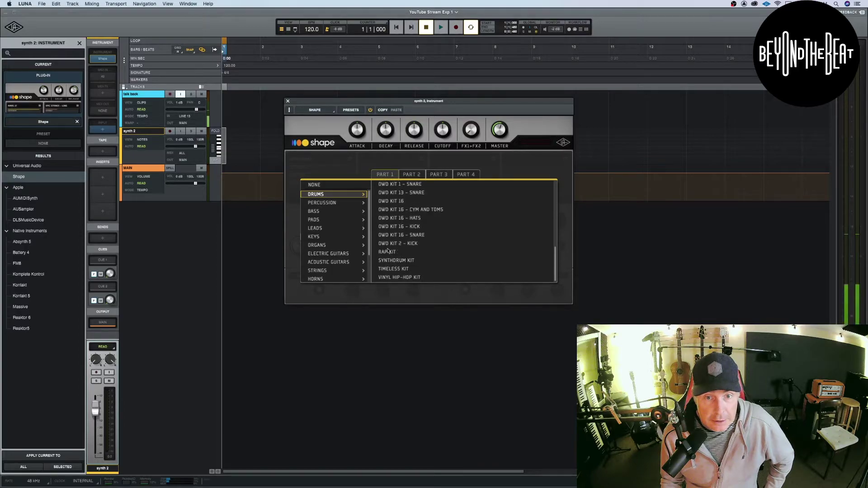
left_click(388, 251)
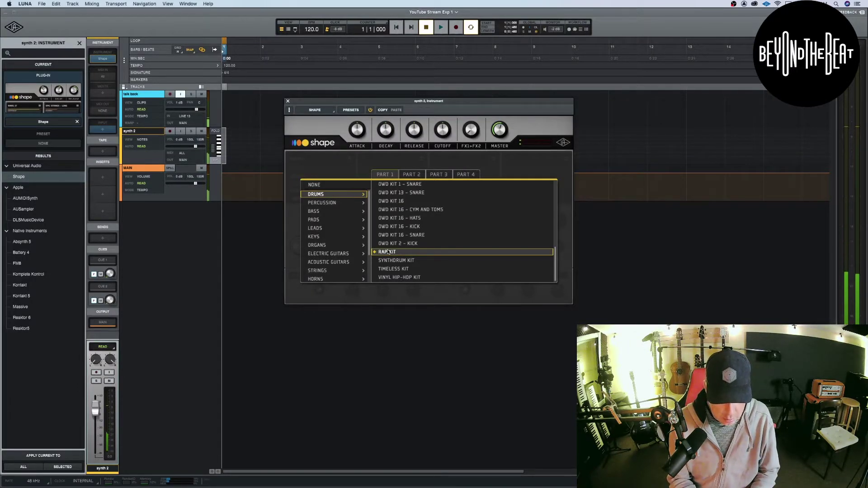
left_click(409, 236)
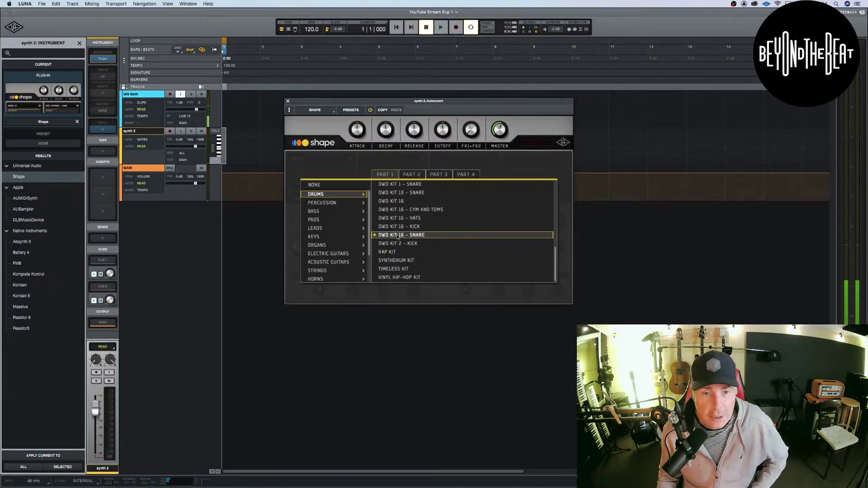
left_click(331, 204)
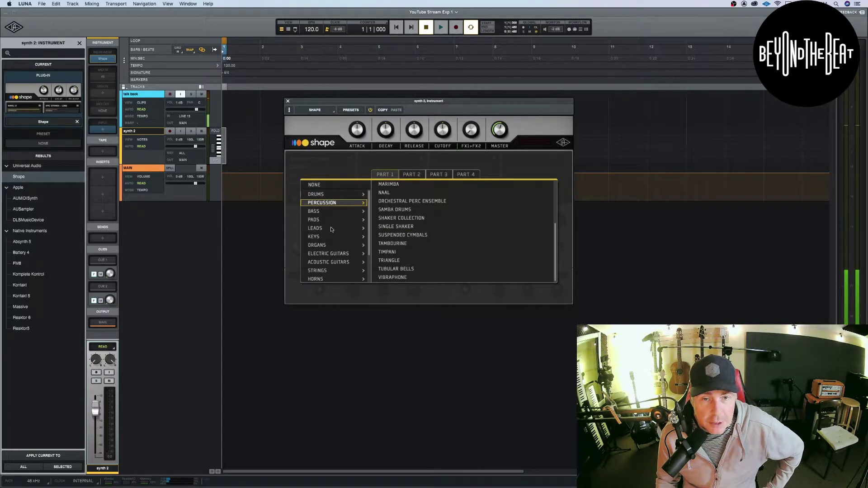
left_click(326, 211)
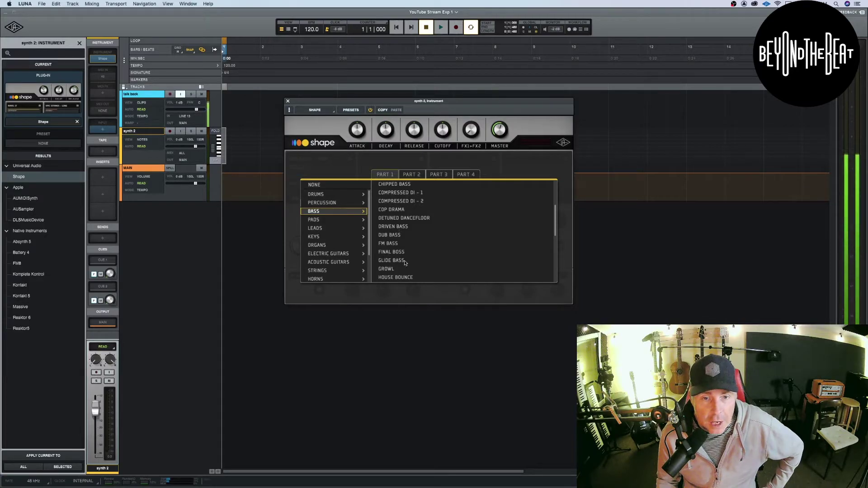
scroll(405, 263, "down", 8)
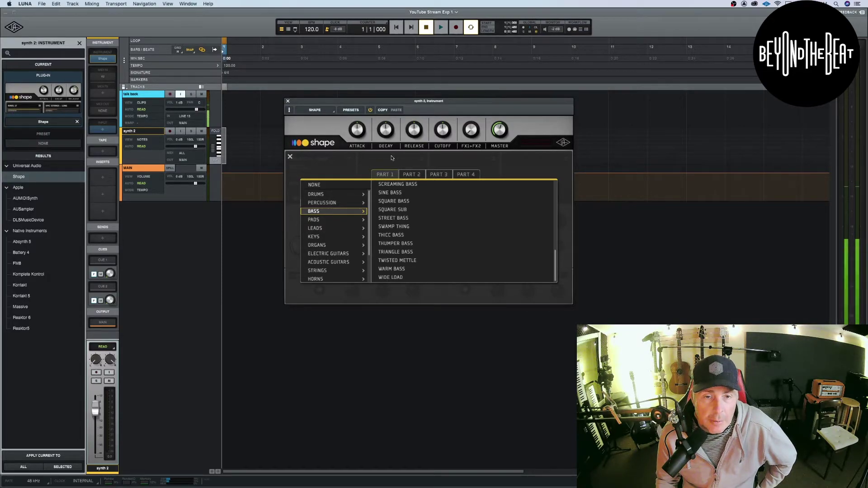
Step: In the Pads list, load Choir - Long Ooh into Part 1
left_click(361, 220)
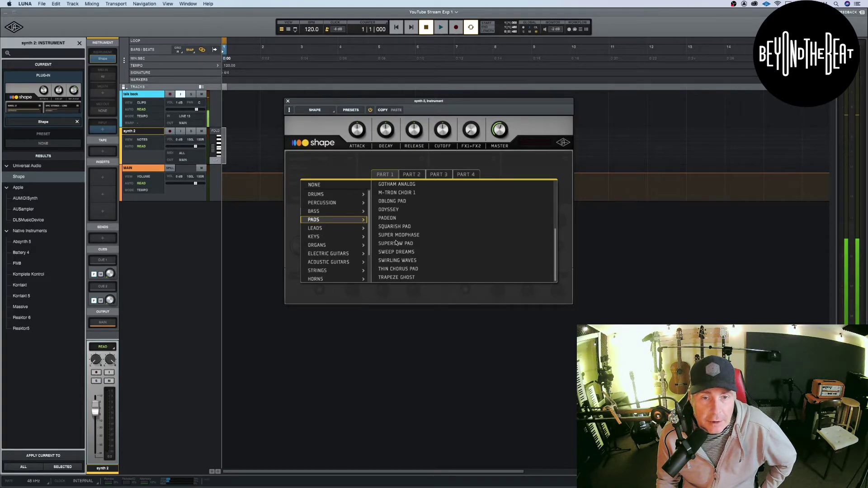
scroll(395, 241, "up", 5)
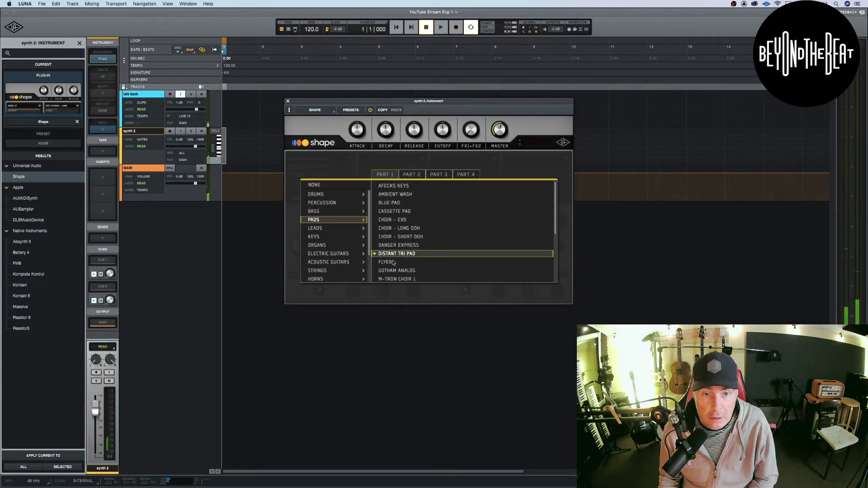
left_click(397, 229)
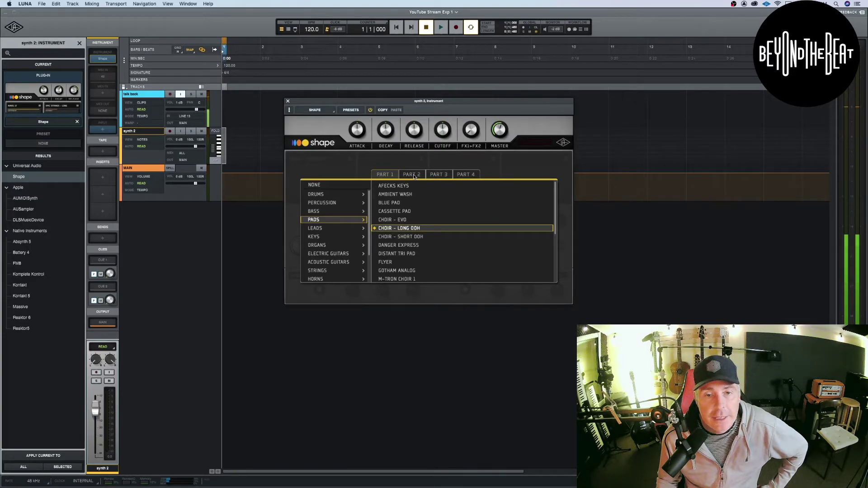
Step: Load PWM LEAD from Leads into Part 2 and set the synth 2 fader to -8 dB
left_click(415, 176)
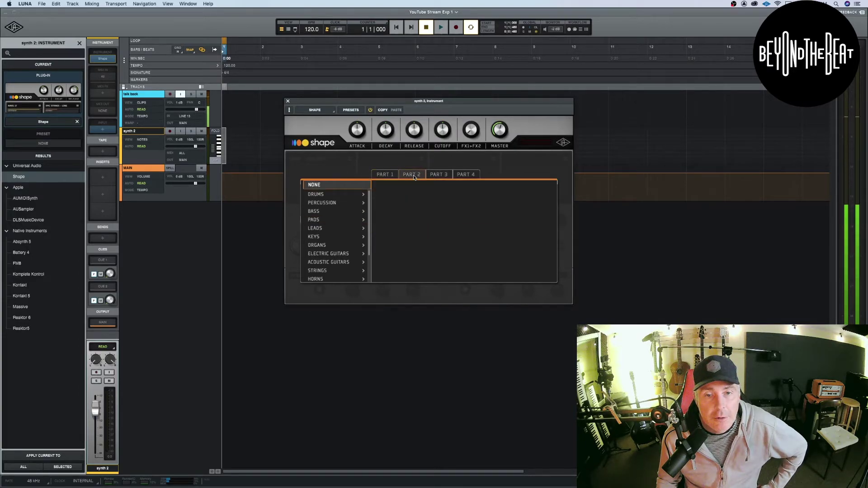
left_click(324, 227)
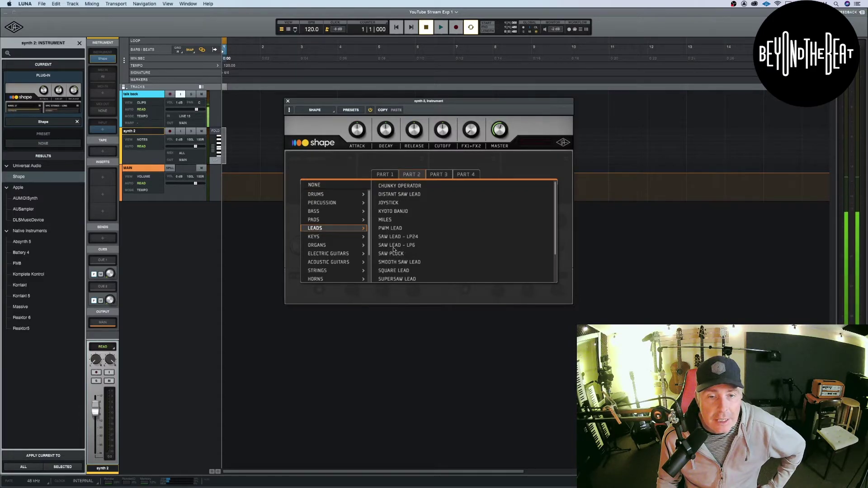
left_click(388, 230)
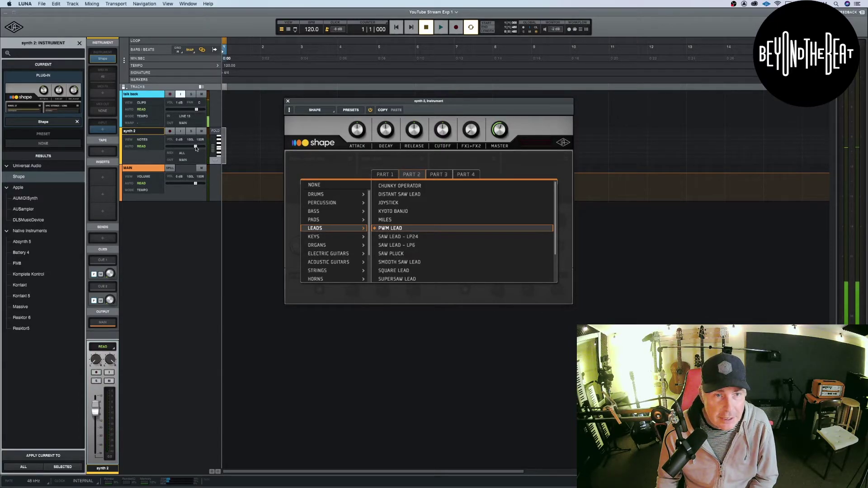
left_click_drag(196, 148, 190, 151)
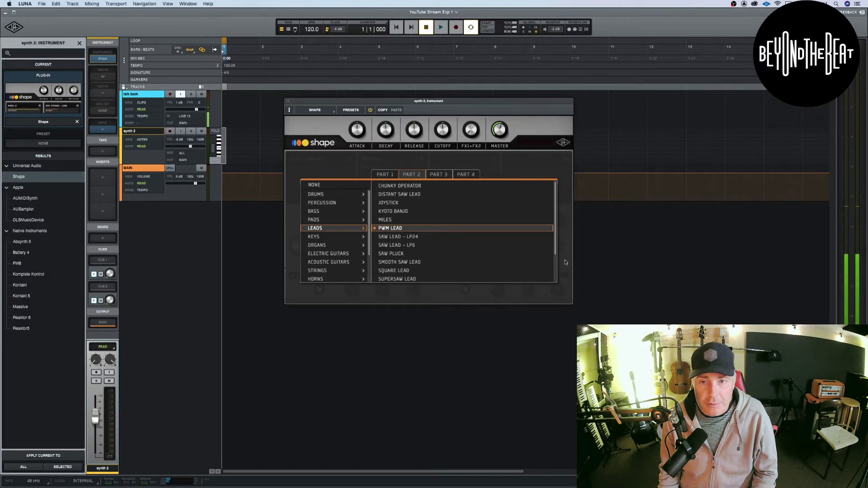
Step: Close Shape's Leads browser to reveal Choir – Long Ooh and PWM Lead in Parts 1–2
left_click(566, 197)
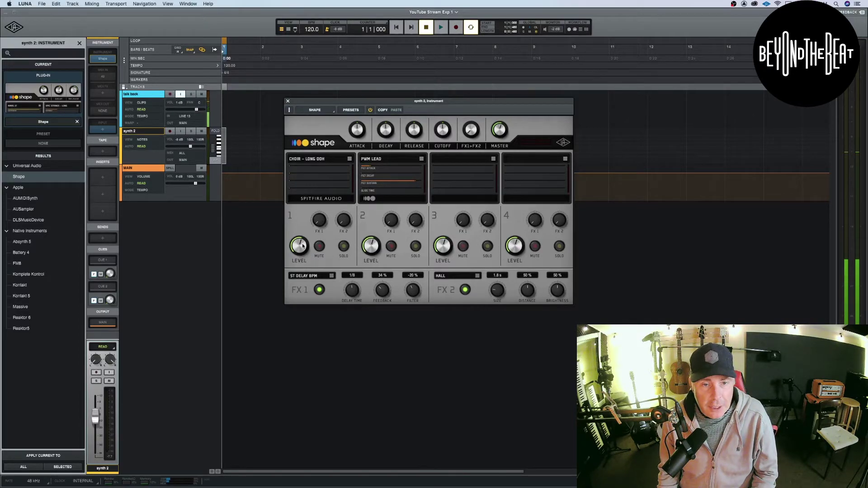
mouse_move(390, 168)
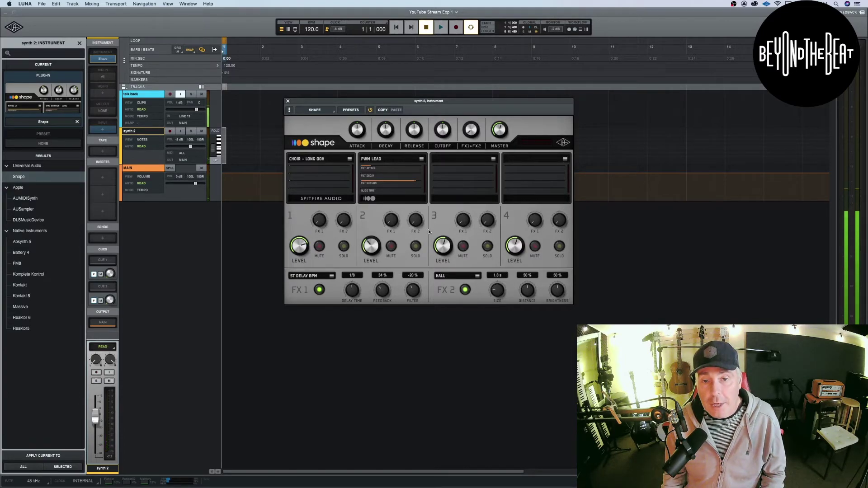
Step: Load ORGANS > PIPE ORGAN - GREAT MANUAL into Shape's Part 3 and close the browser
left_click(494, 159)
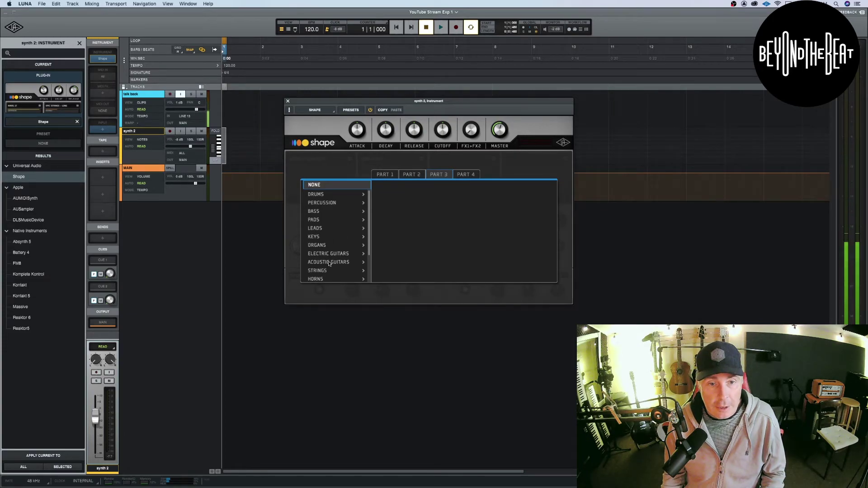
left_click(318, 245)
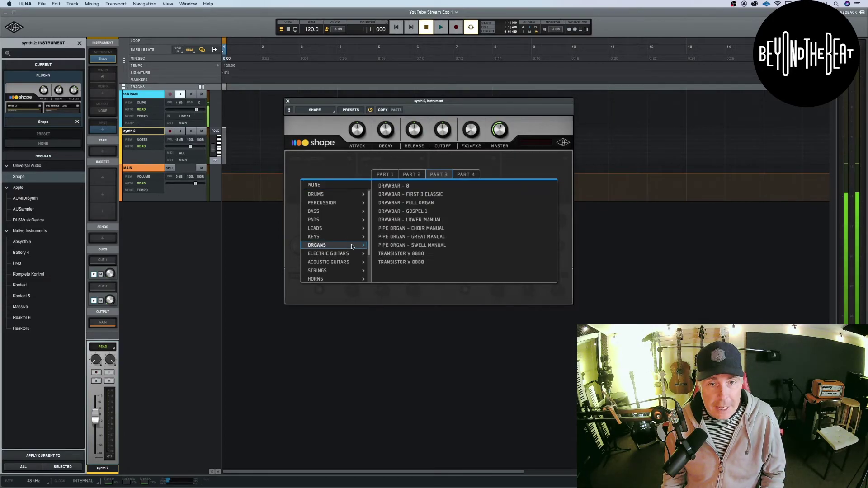
left_click(412, 238)
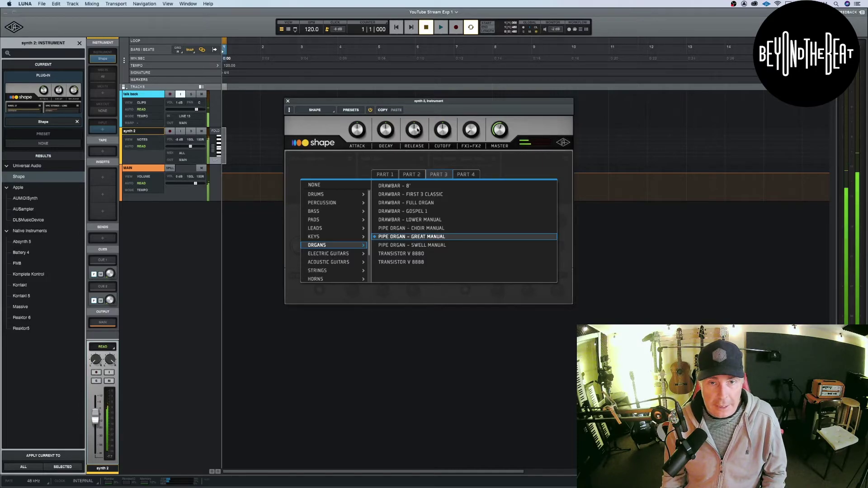
left_click(513, 164)
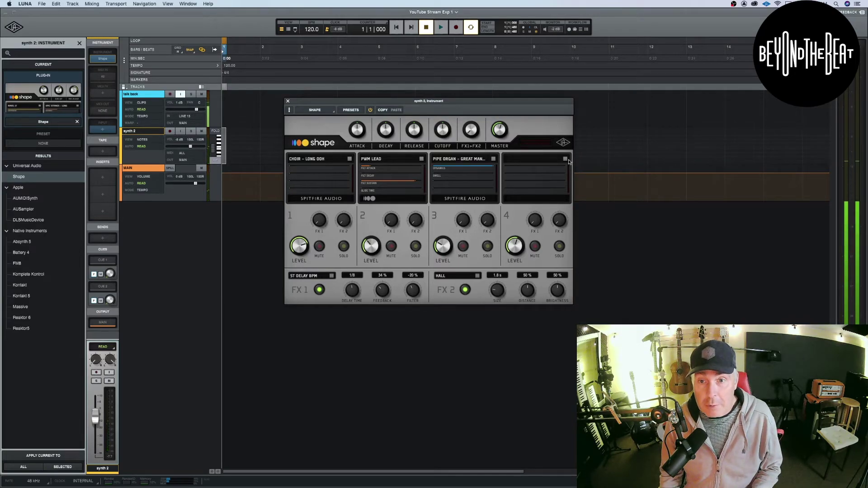
Step: Load LEADS > SQUARE LEAD into Shape's Part 4 and close the browser
left_click(541, 180)
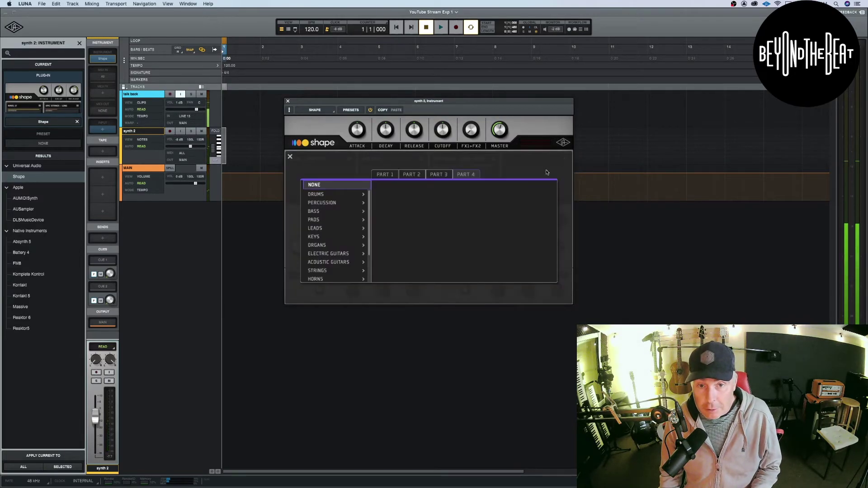
left_click(362, 221)
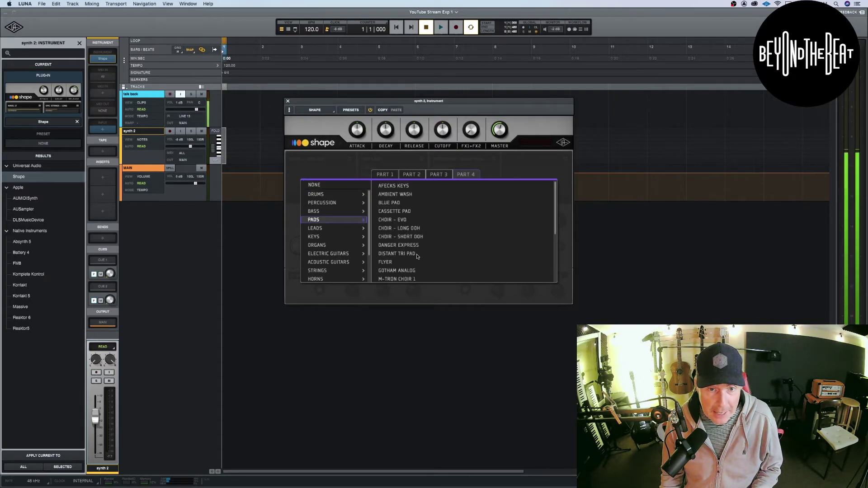
left_click(363, 229)
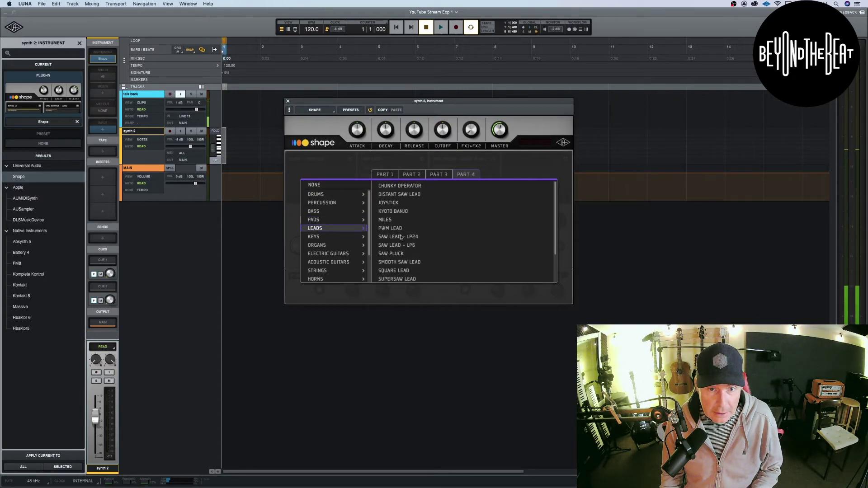
left_click(399, 271)
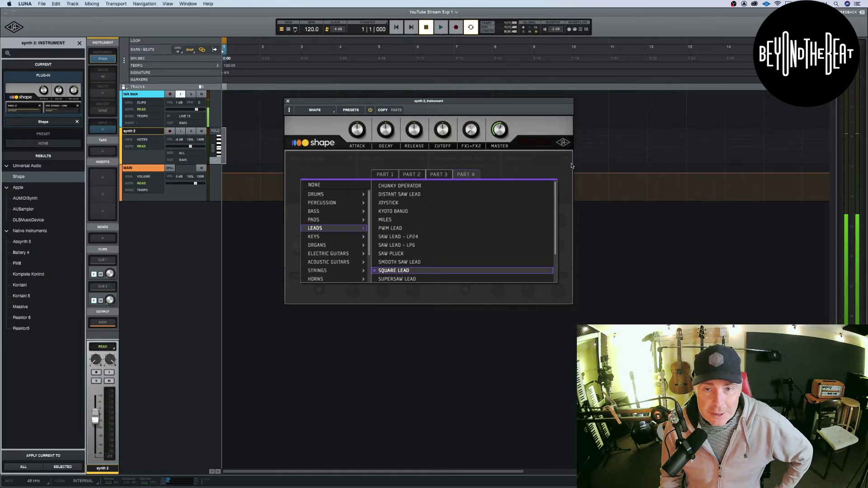
left_click(364, 128)
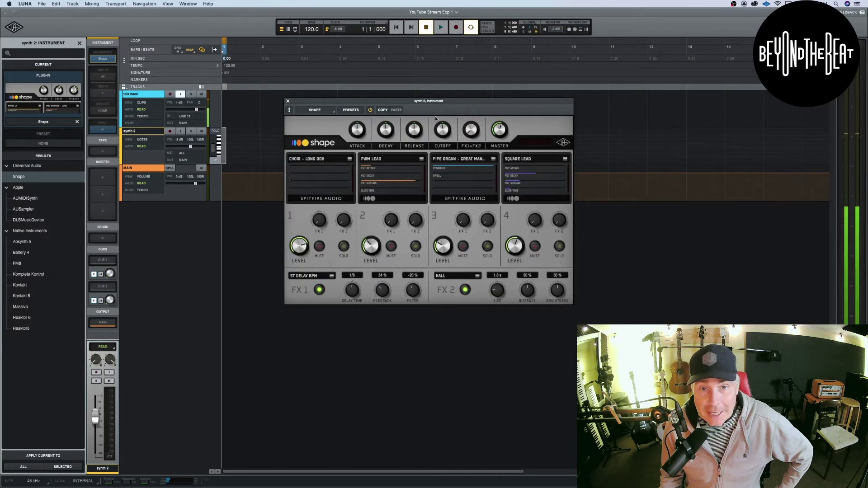
Step: Reposition the Shape window by its title bar, moving it right and then back left and up
mouse_move(482, 190)
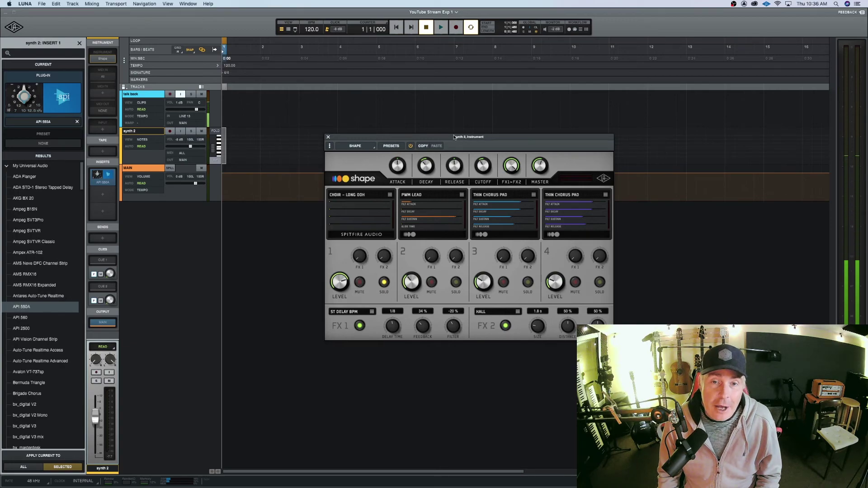
left_click_drag(454, 137, 487, 137)
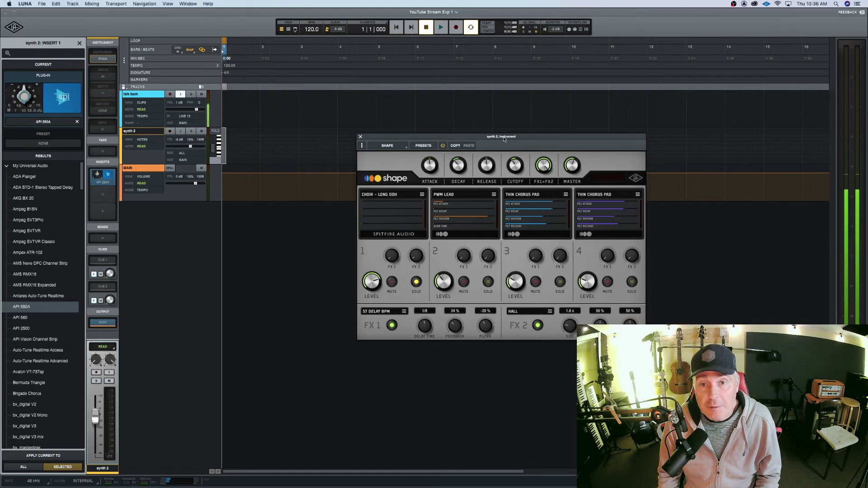
left_click_drag(504, 139, 484, 134)
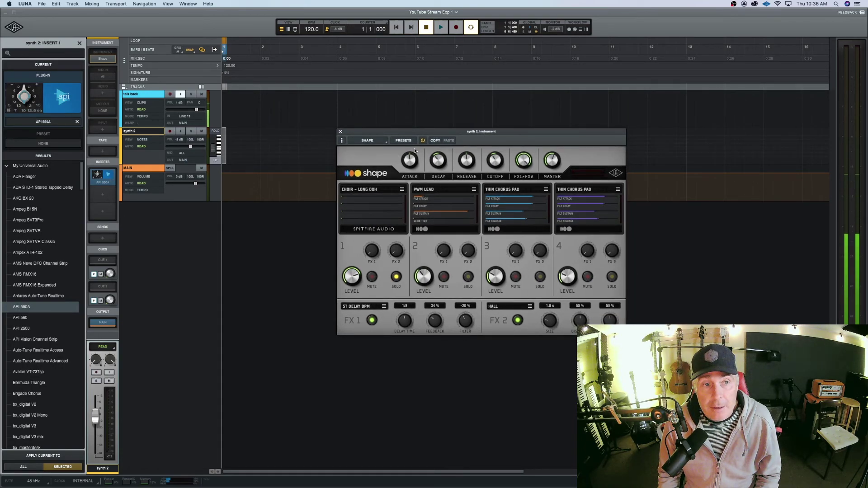